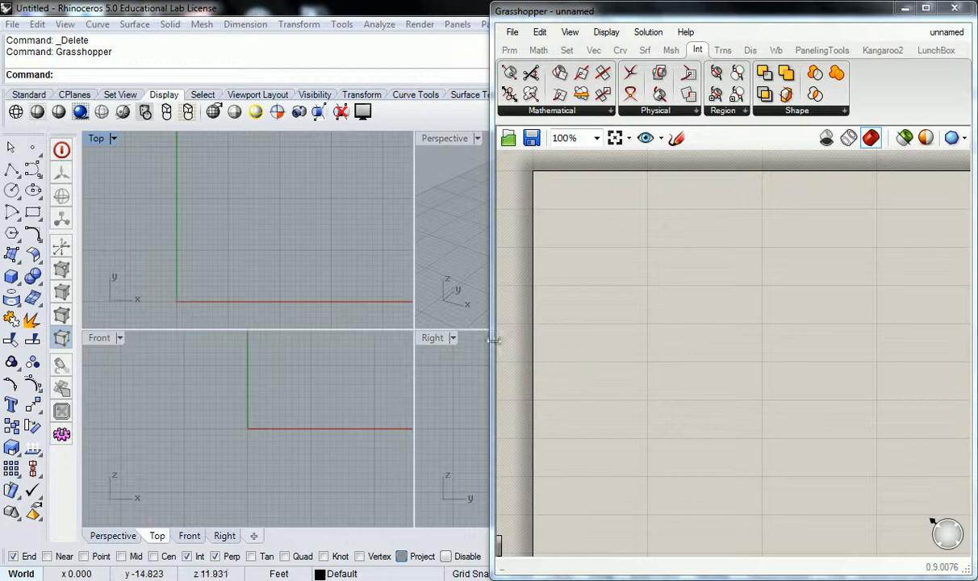
left_click(449, 236)
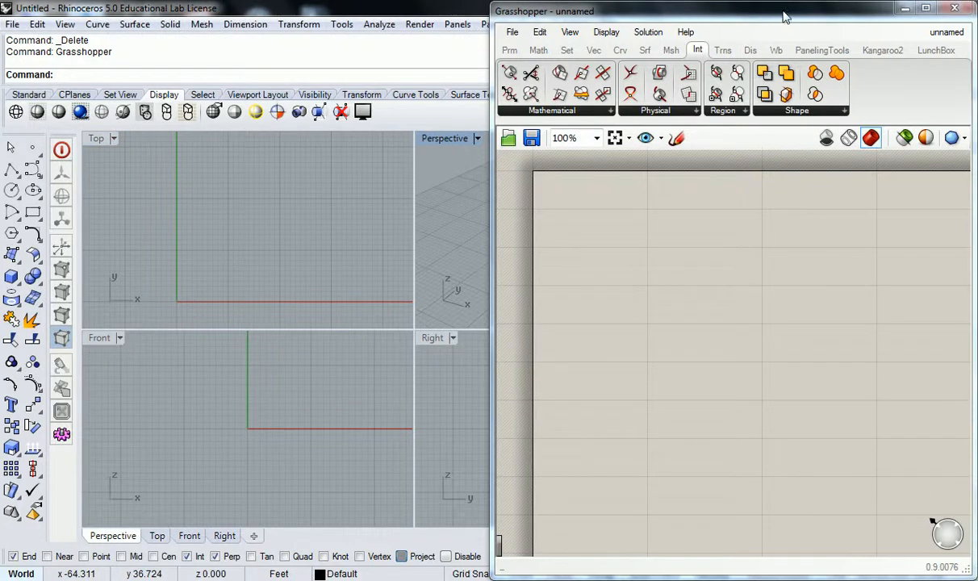
left_click(904, 8)
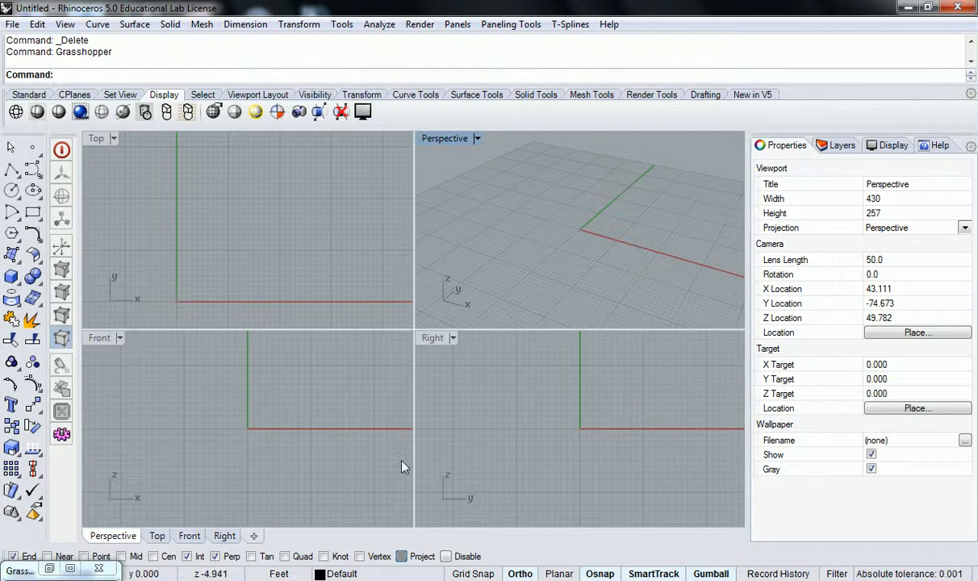
key("alt+Tab")
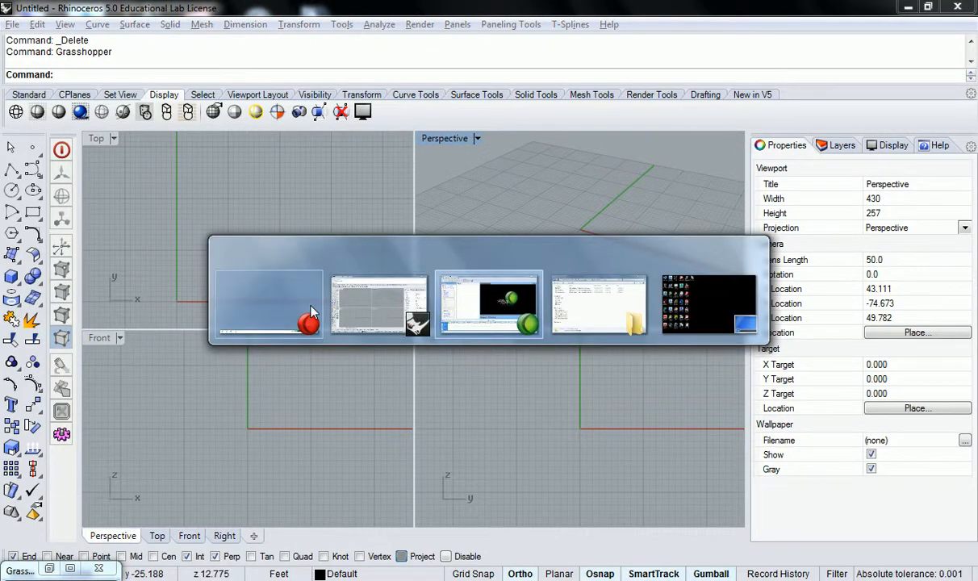
key("alt+Tab")
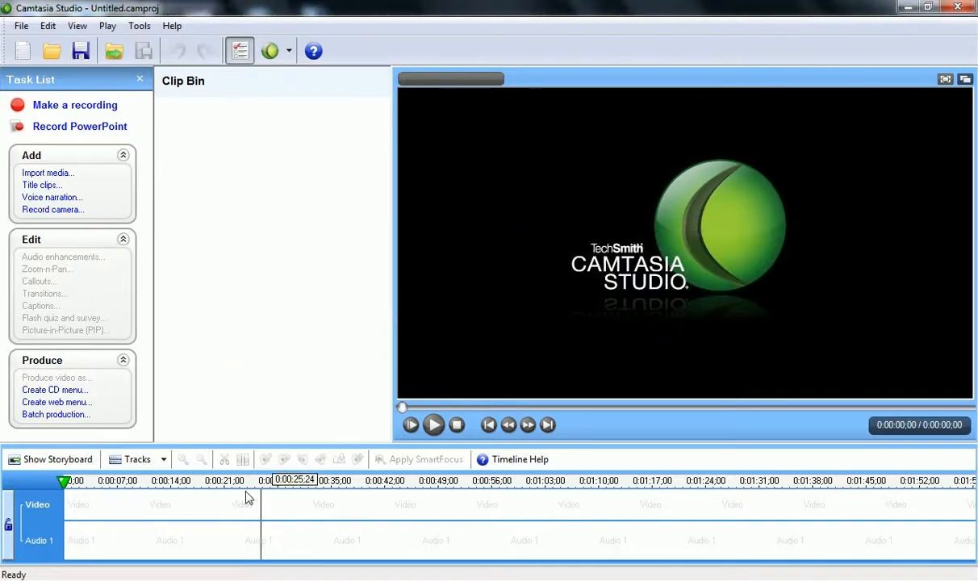
key("alt+Tab")
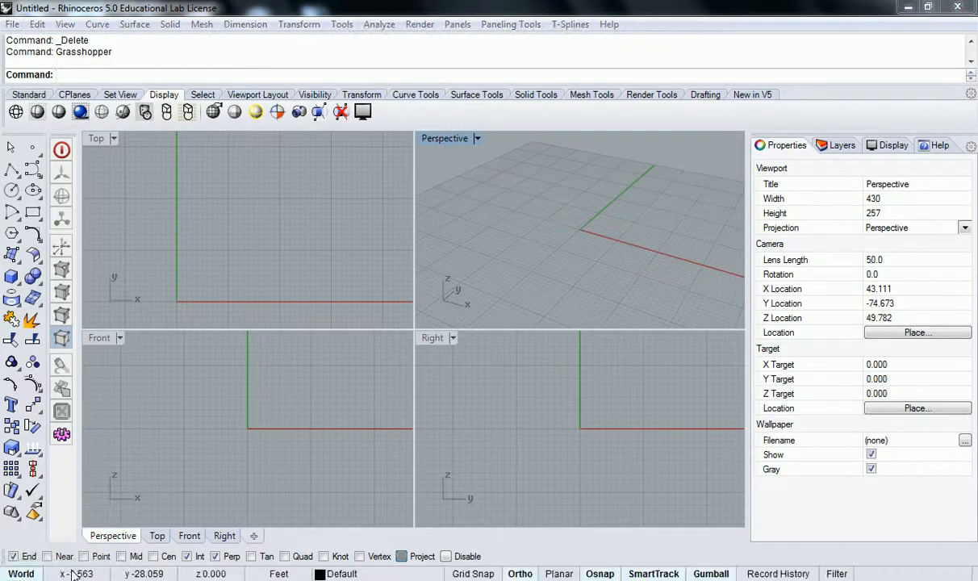
left_click(70, 568)
left_click_drag(576, 9, 975, 46)
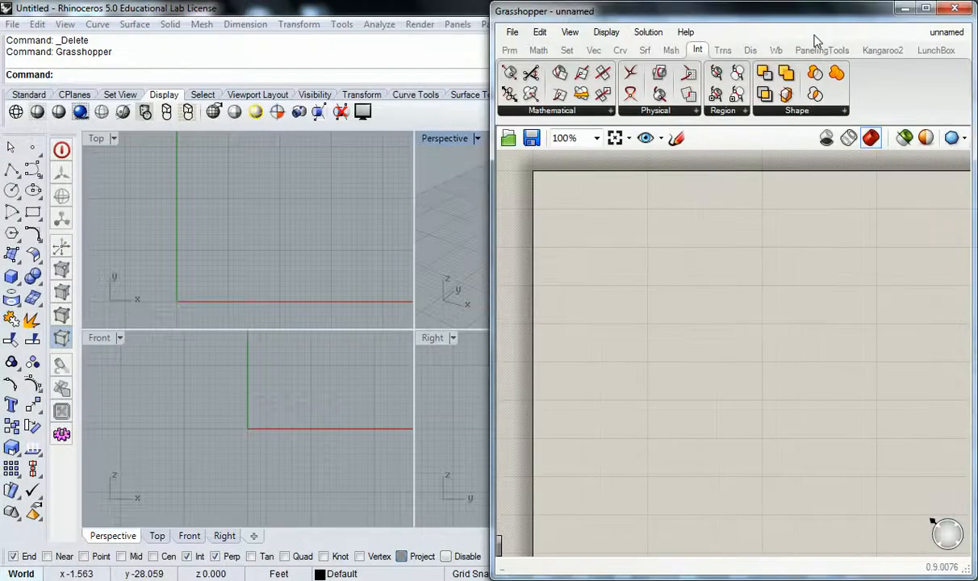
left_click(465, 4)
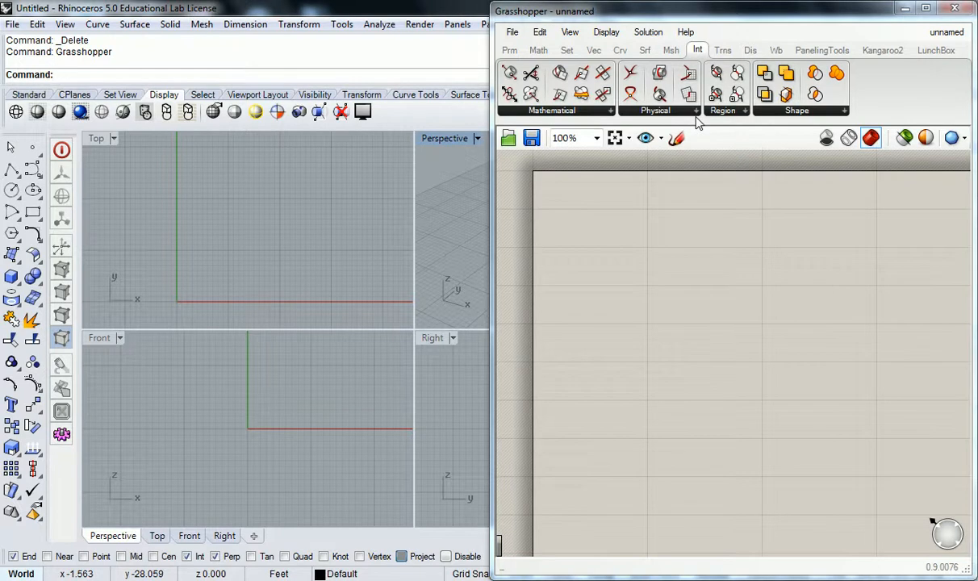
Tile Rhino and Grasshopper side by side, widening Rhino beneath Grasshopper so its viewports fill the visible half without the Properties panel.
left_click(905, 8)
left_click(928, 7)
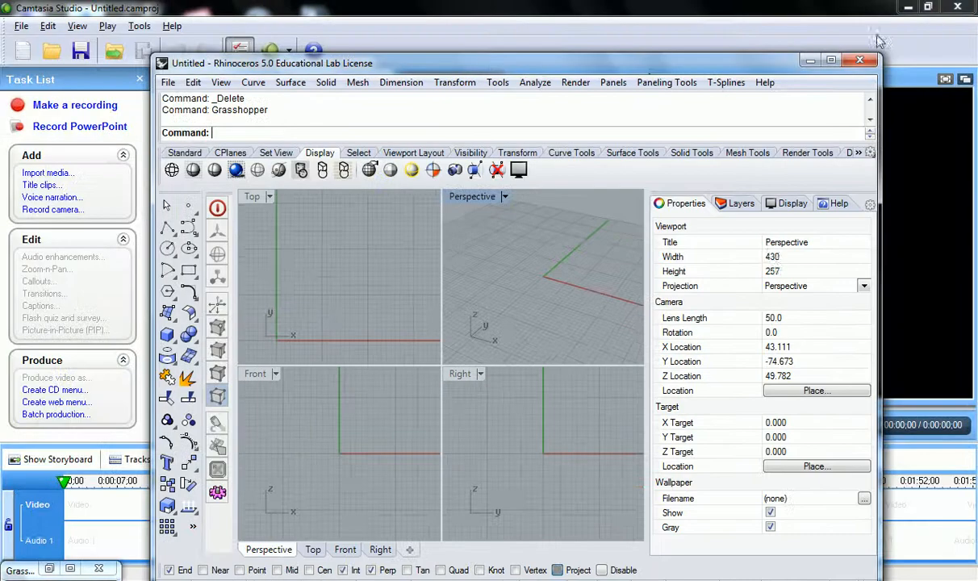
left_click_drag(623, 63, 1, 83)
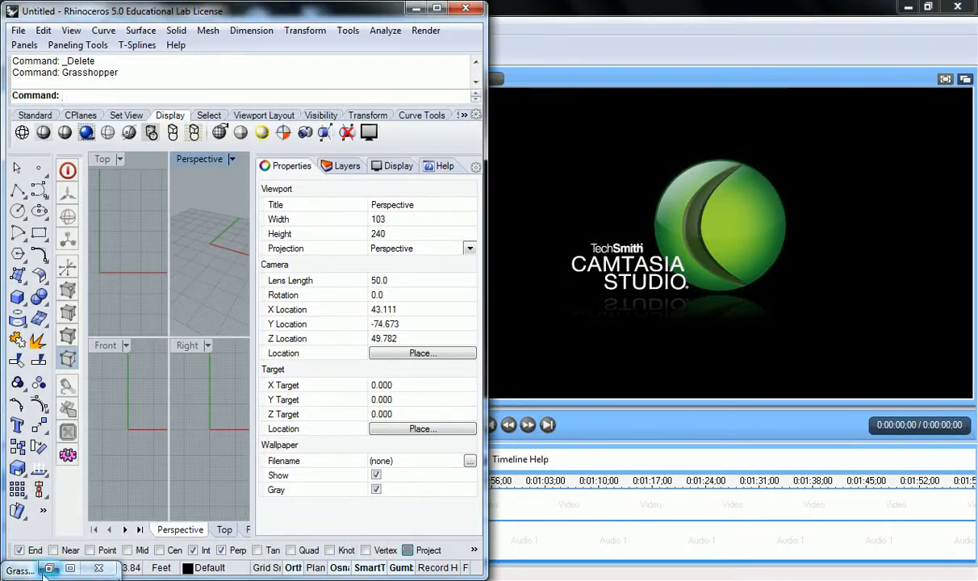
left_click(69, 568)
key("super+Right")
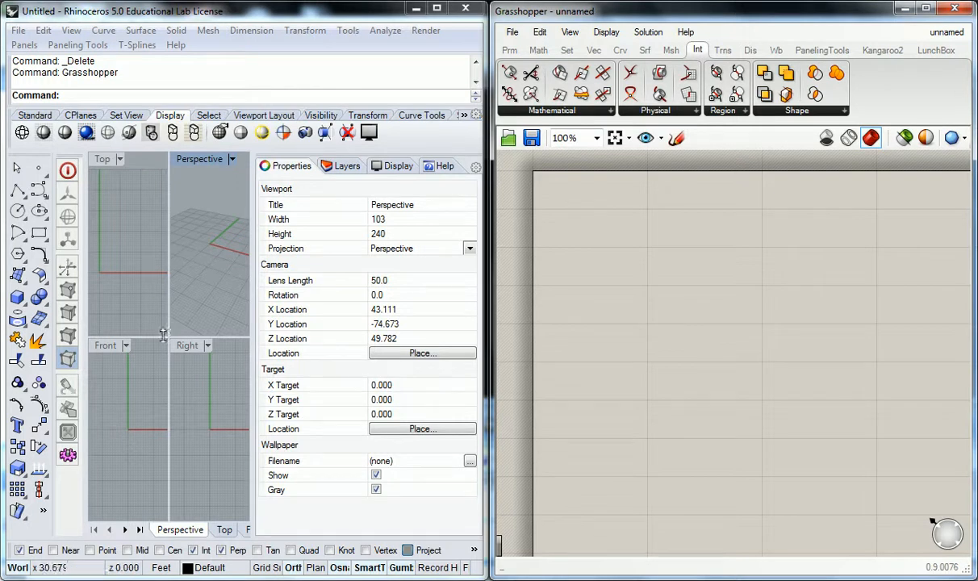
left_click_drag(485, 193, 690, 221)
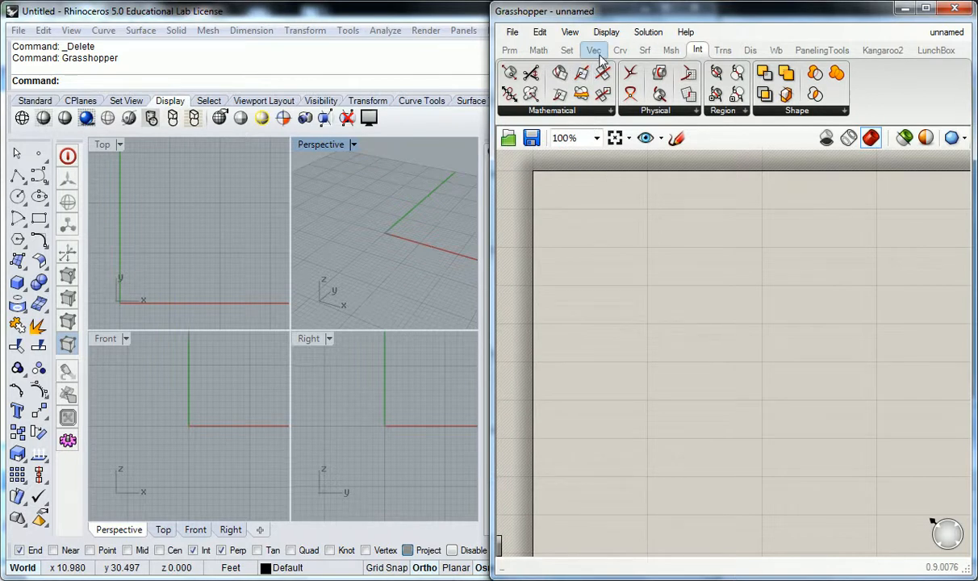
Try a Sphere component on the canvas, inspect its preview in the Perspective viewport, and delete the component.
left_click(644, 50)
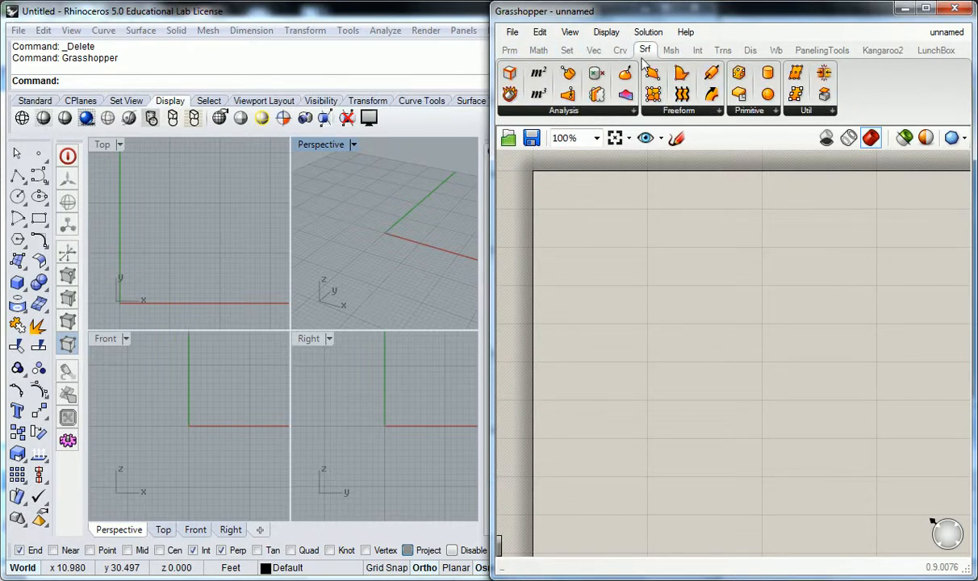
left_click_drag(769, 97, 727, 310)
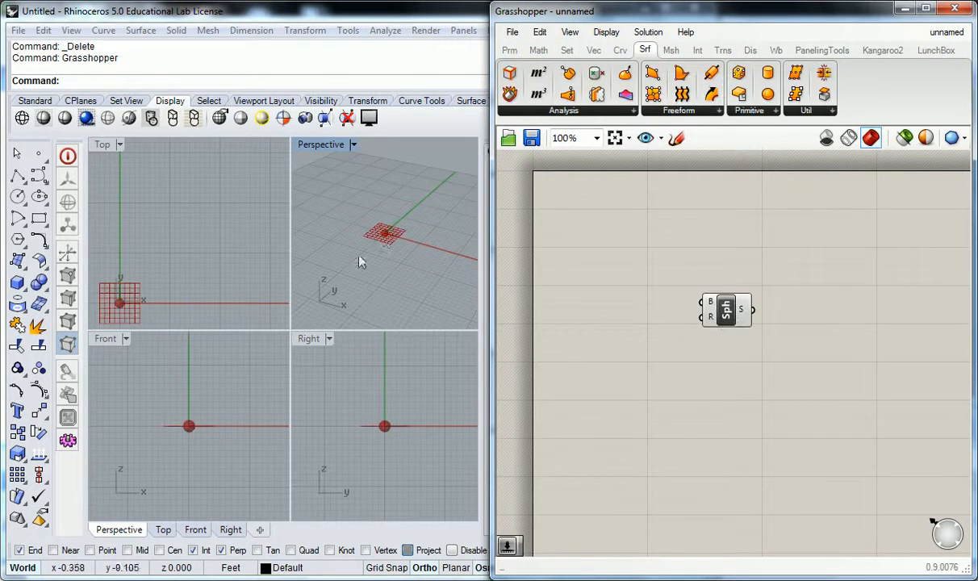
scroll(393, 255, "up", 2)
scroll(386, 245, "up", 3)
scroll(372, 243, "down", 3)
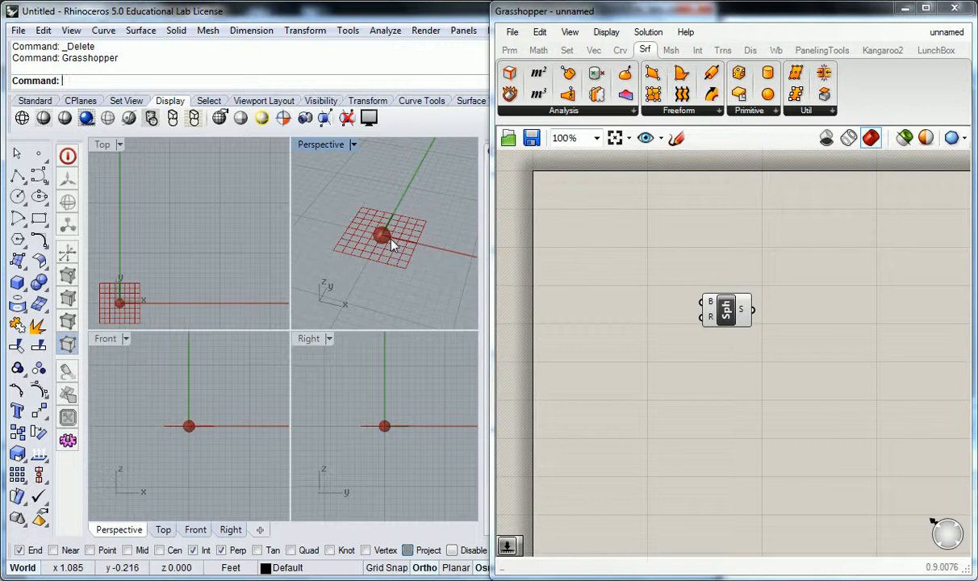
left_click(733, 313)
key("Delete")
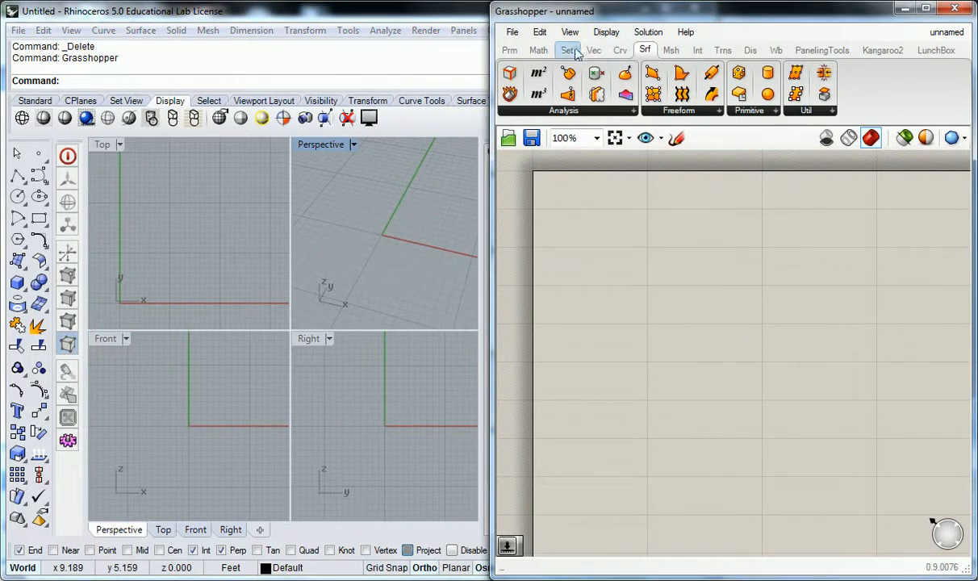
Place a Square grid component from the Vector category's grid components on the empty canvas.
left_click(509, 50)
left_click(536, 50)
left_click(566, 50)
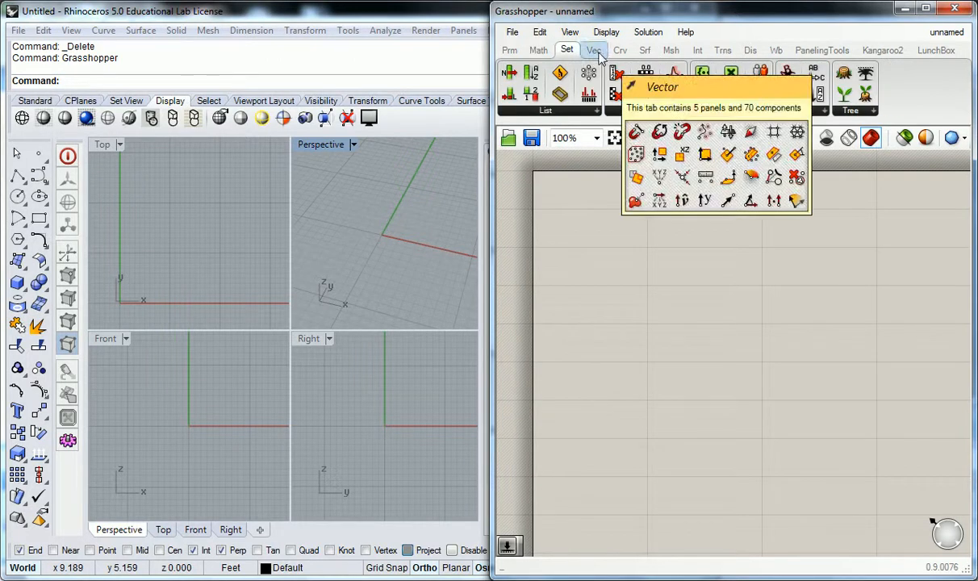
left_click(596, 52)
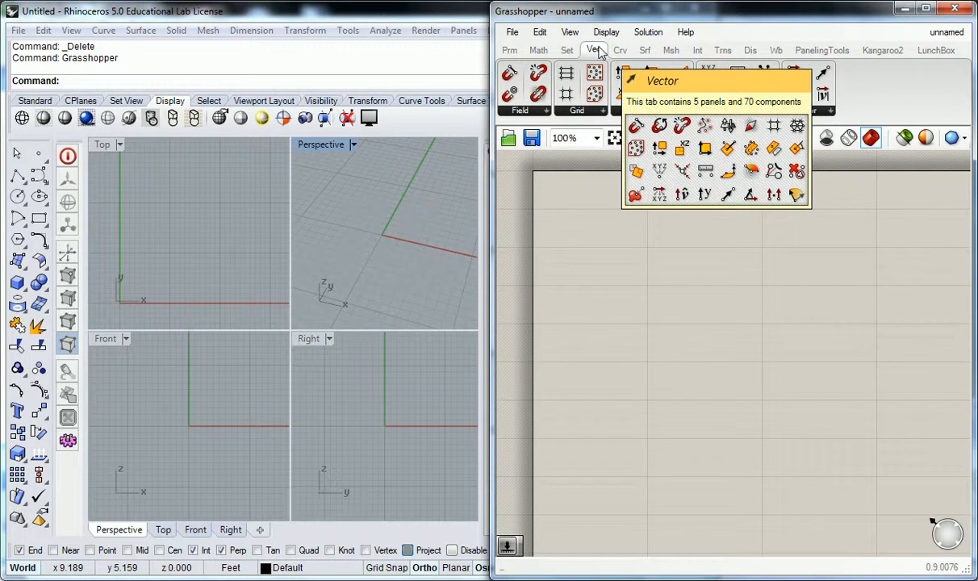
left_click(584, 113)
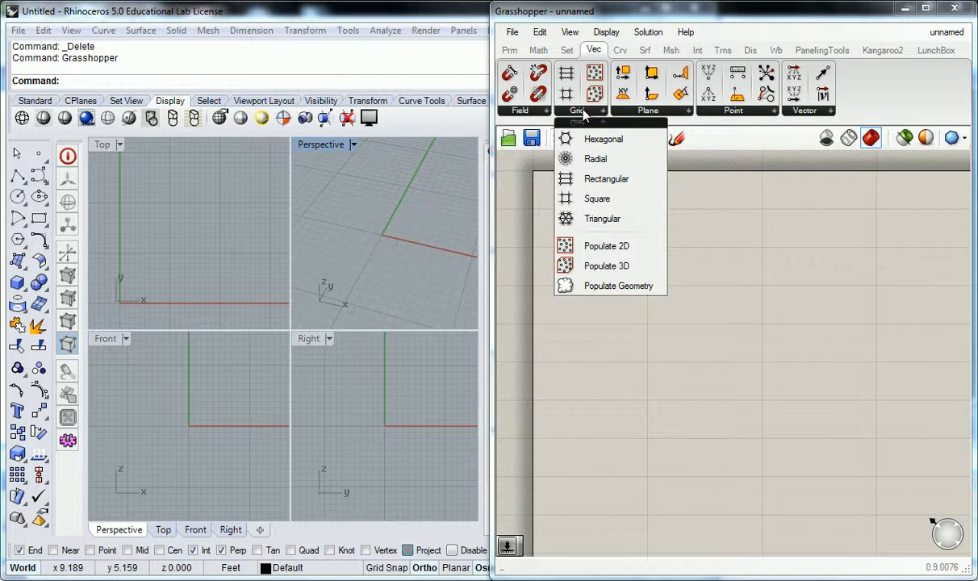
left_click_drag(589, 199, 776, 351)
left_click(638, 349)
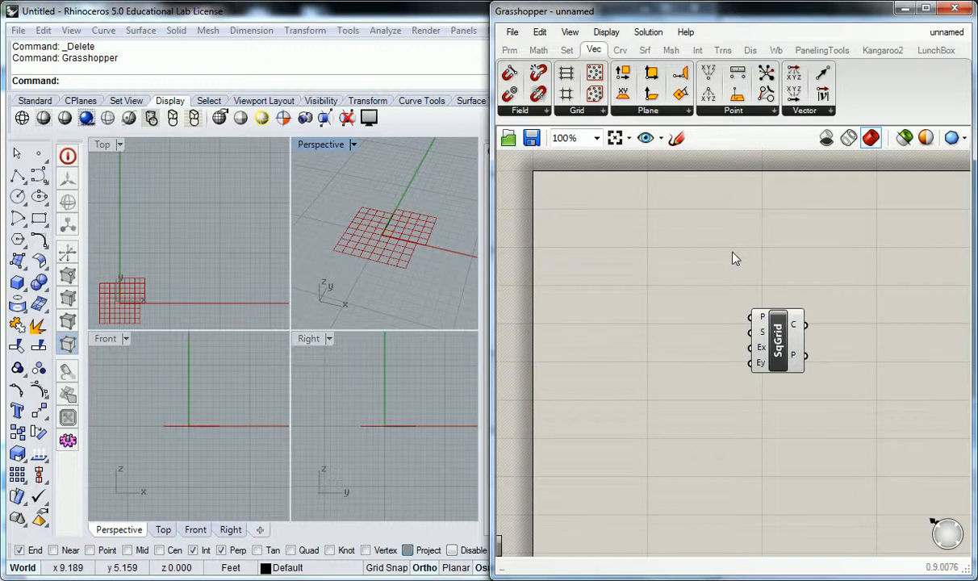
Switch the canvas components to Draw Icons and turn the option back off so they show their names.
left_click(601, 112)
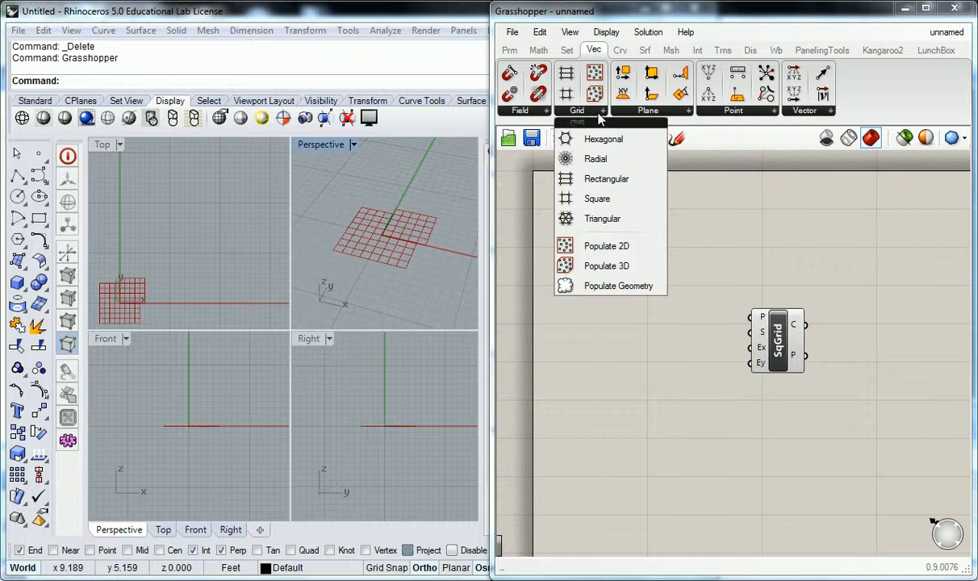
left_click(606, 33)
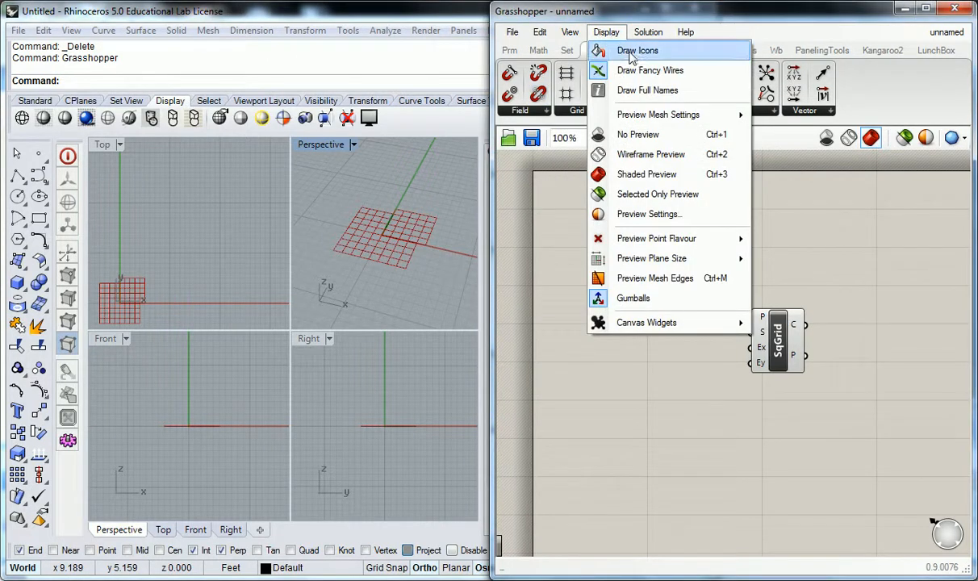
left_click(630, 51)
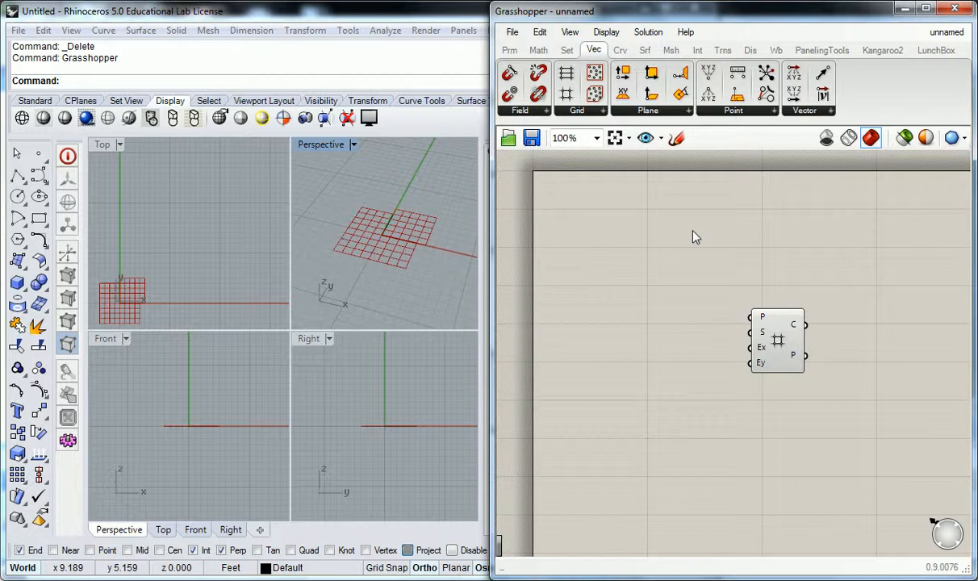
left_click(648, 32)
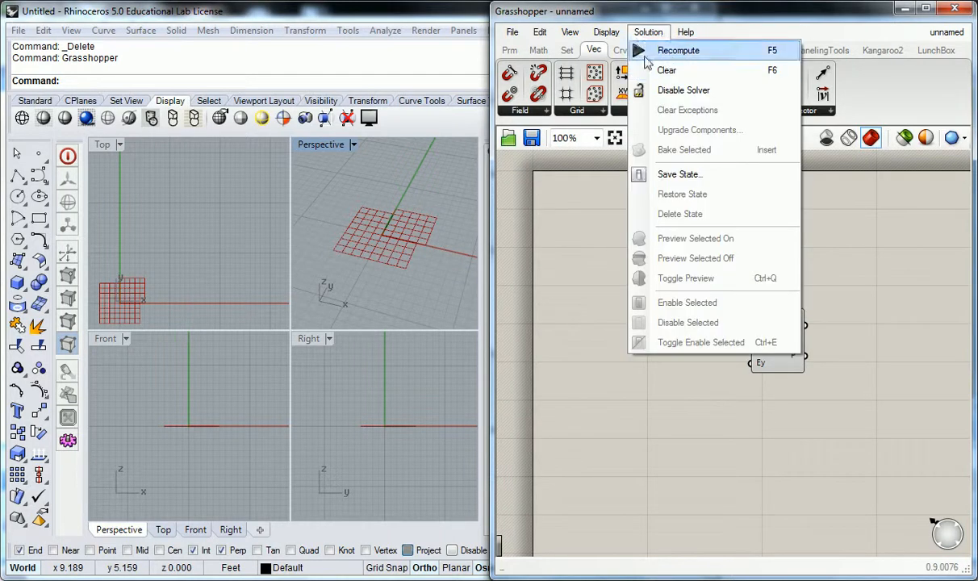
left_click(607, 32)
left_click(614, 48)
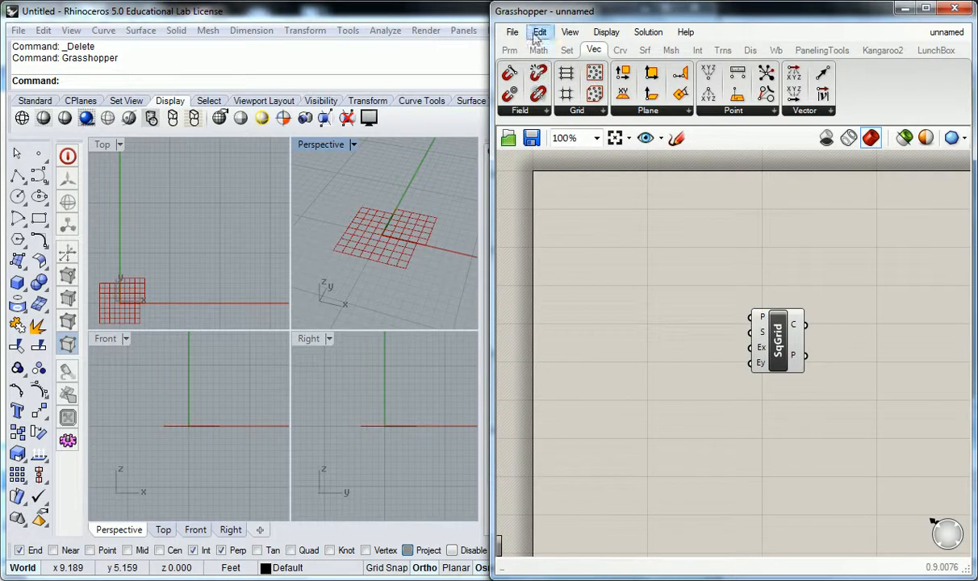
Place a Circle (P, R), a three-point Circle (A, B, C) and a Line (S, D, L) component beside SqGrid.
left_click(510, 50)
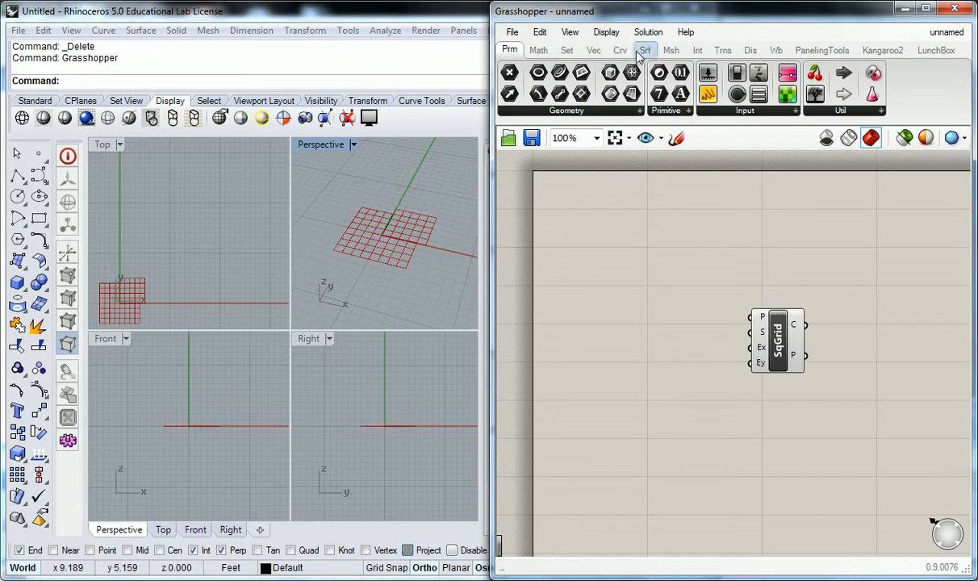
left_click(619, 50)
left_click_drag(730, 74, 670, 256)
left_click_drag(732, 95, 680, 323)
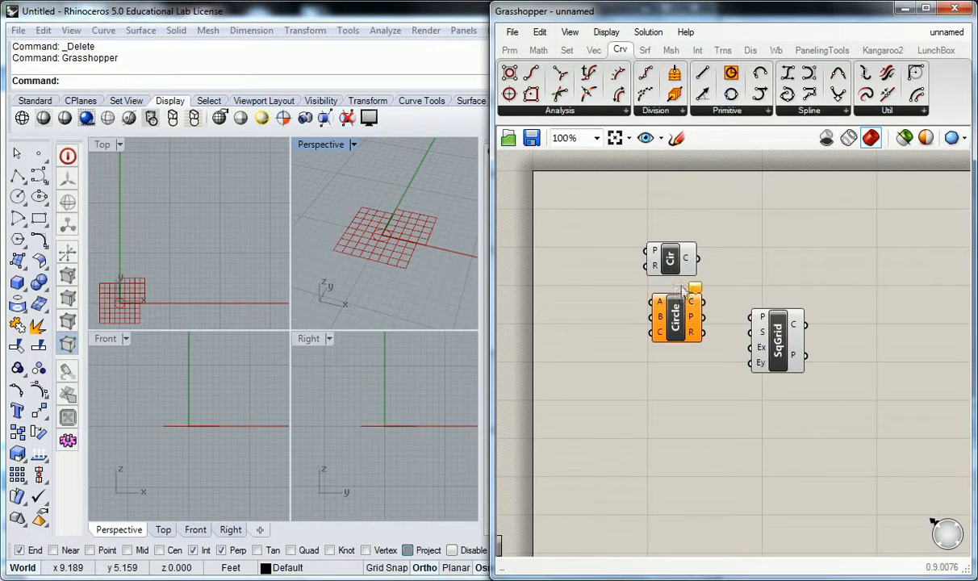
left_click_drag(701, 94, 678, 382)
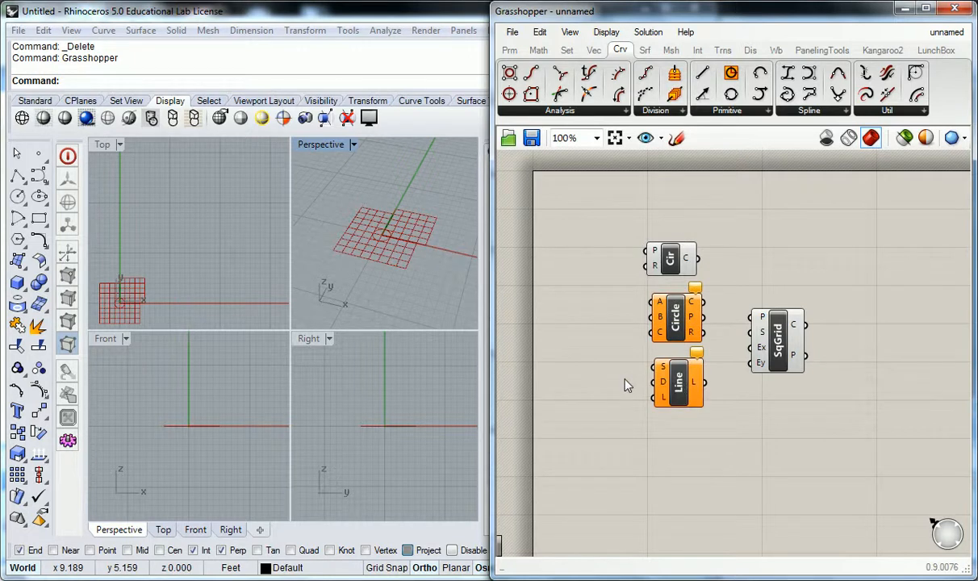
Examine the context options of the SqGrid component, its C output and the three-point Circle component.
right_click(779, 347)
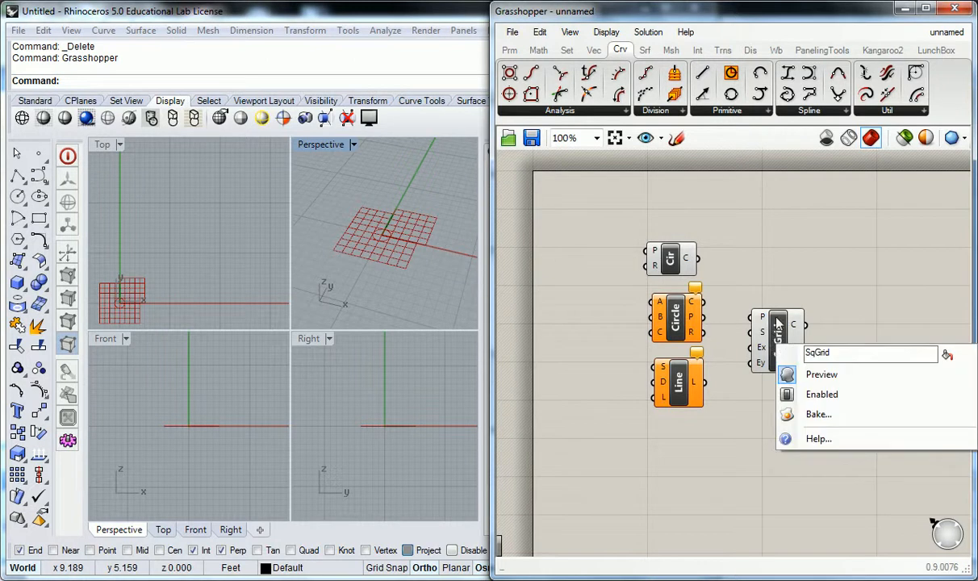
left_click(767, 277)
right_click(775, 332)
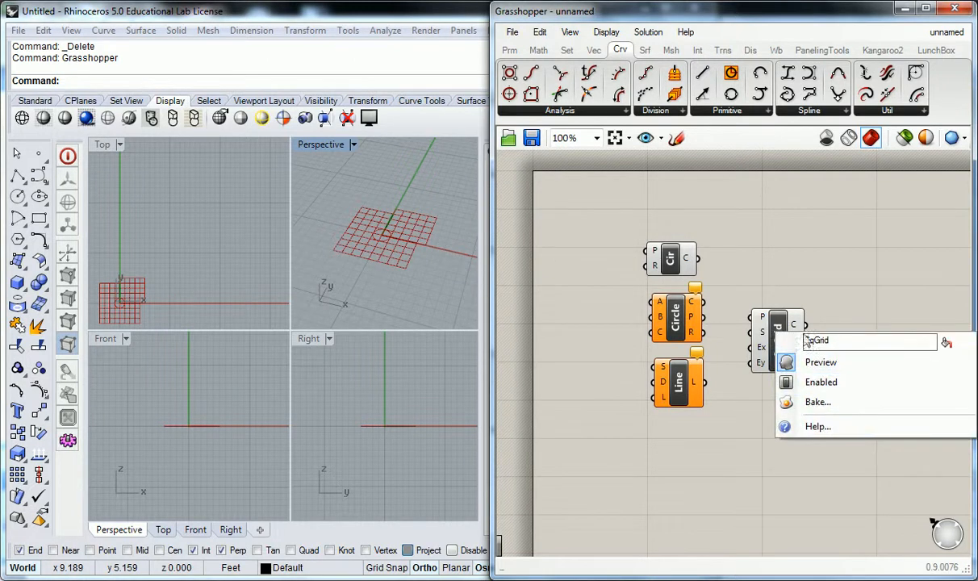
left_click(786, 272)
left_click(801, 335)
right_click(799, 338)
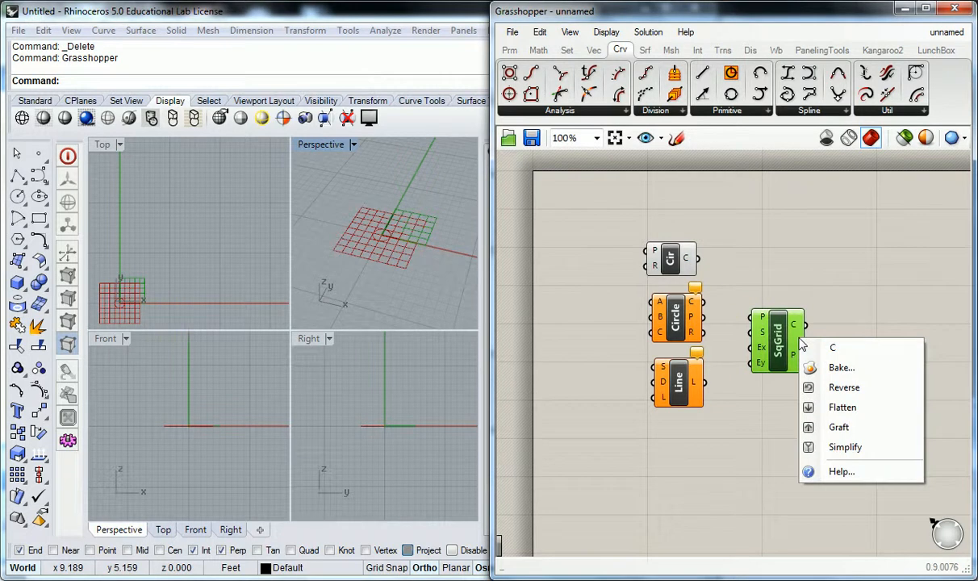
left_click(747, 258)
right_click(676, 327)
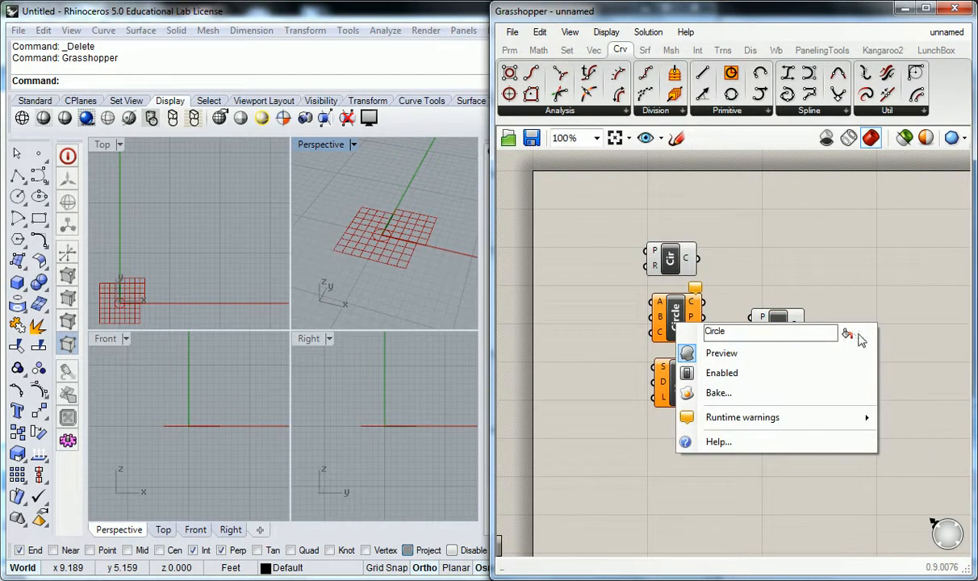
left_click(770, 279)
Set the SqGrid component individually to always draw its icon instead of its name.
left_click(776, 327)
right_click(778, 341)
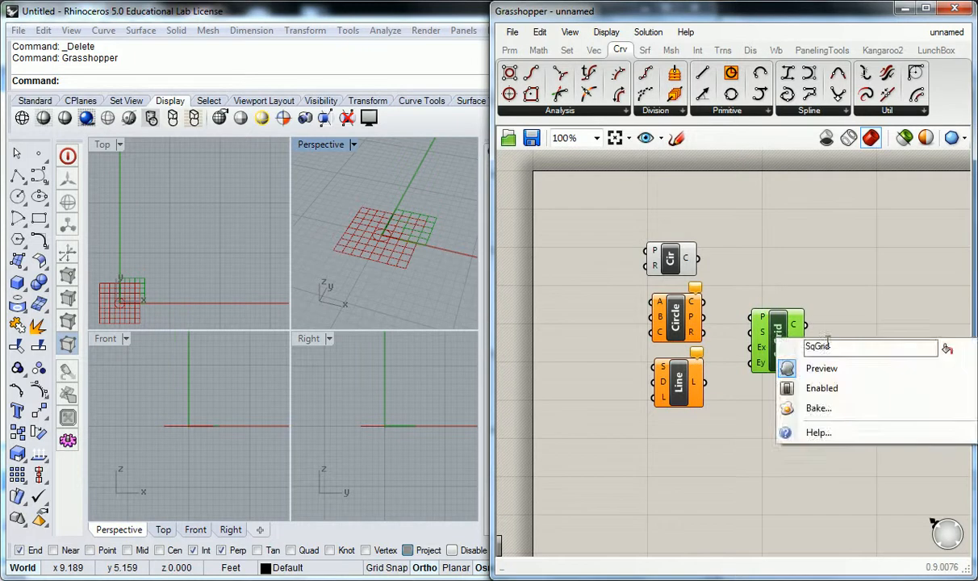
left_click(948, 349)
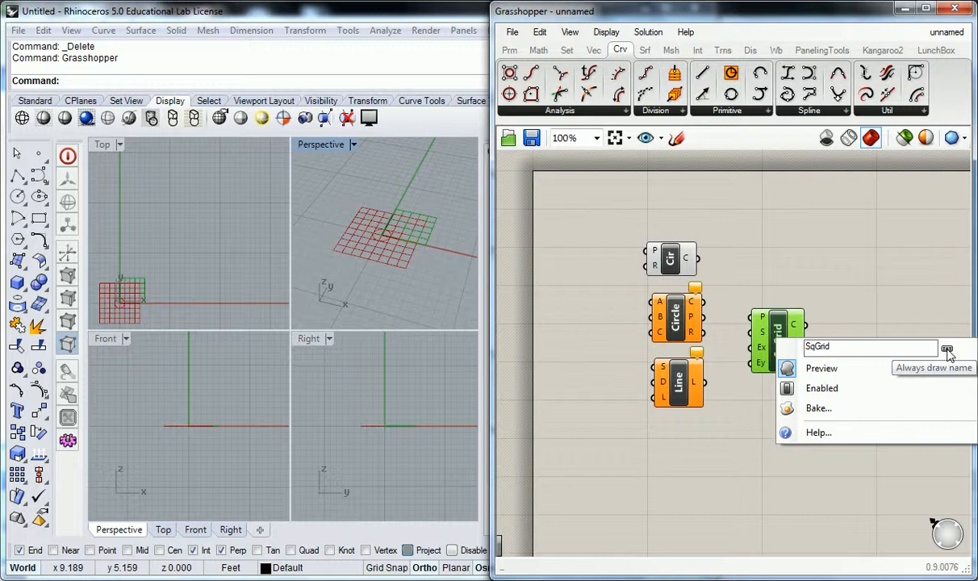
left_click(870, 273)
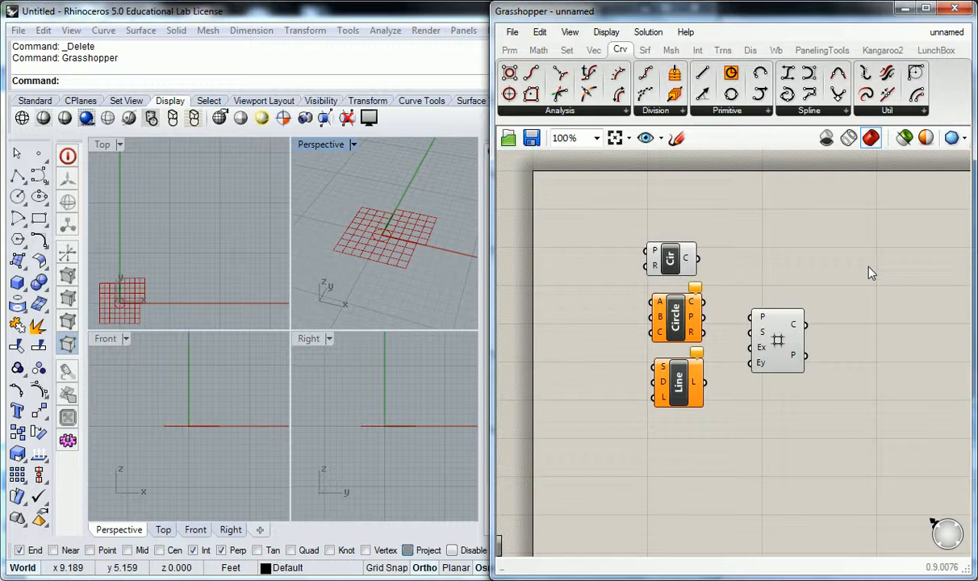
Switch the SqGrid component's individual display from icon back to its name.
right_click(775, 337)
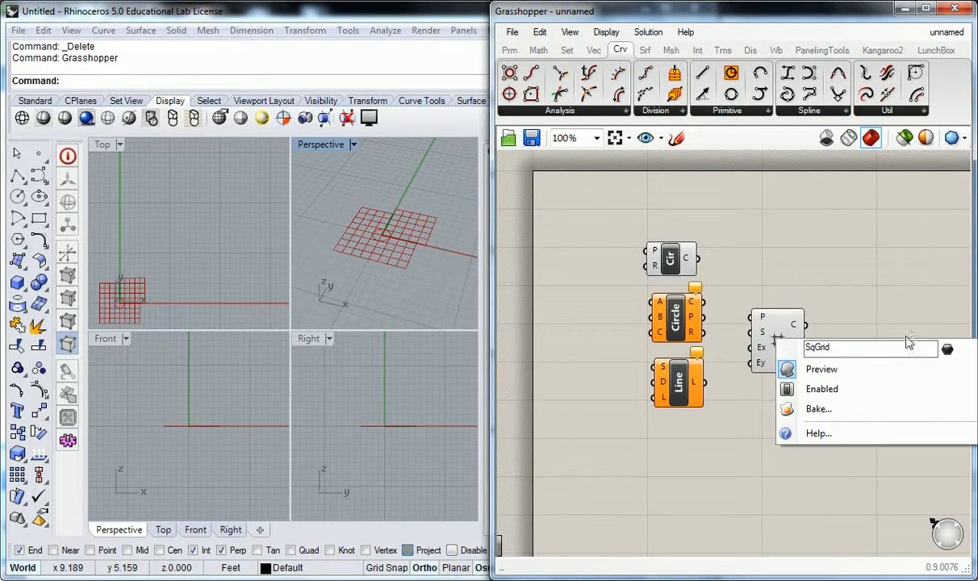
left_click(949, 348)
left_click(827, 334)
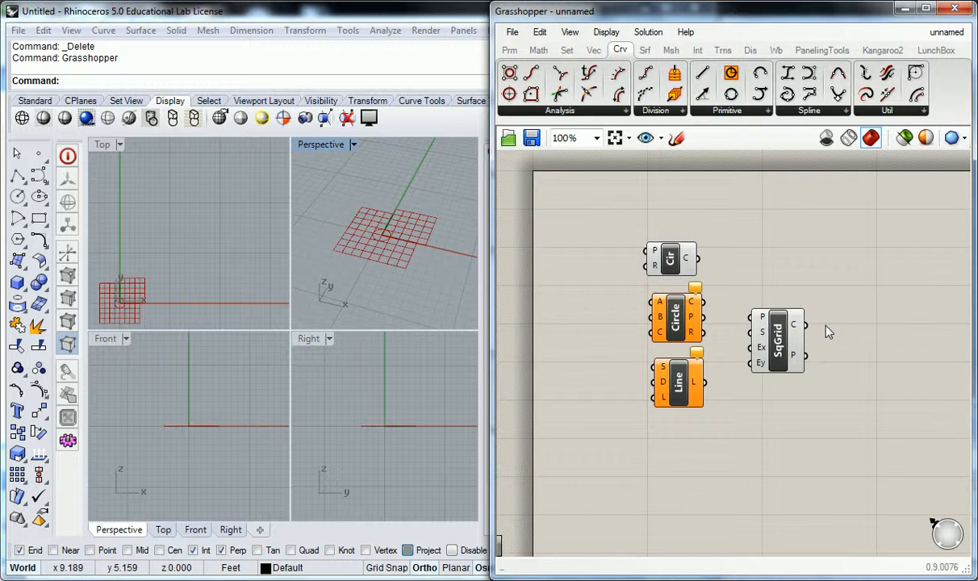
Rename the SqGrid component as Square Grid.
left_click(778, 345)
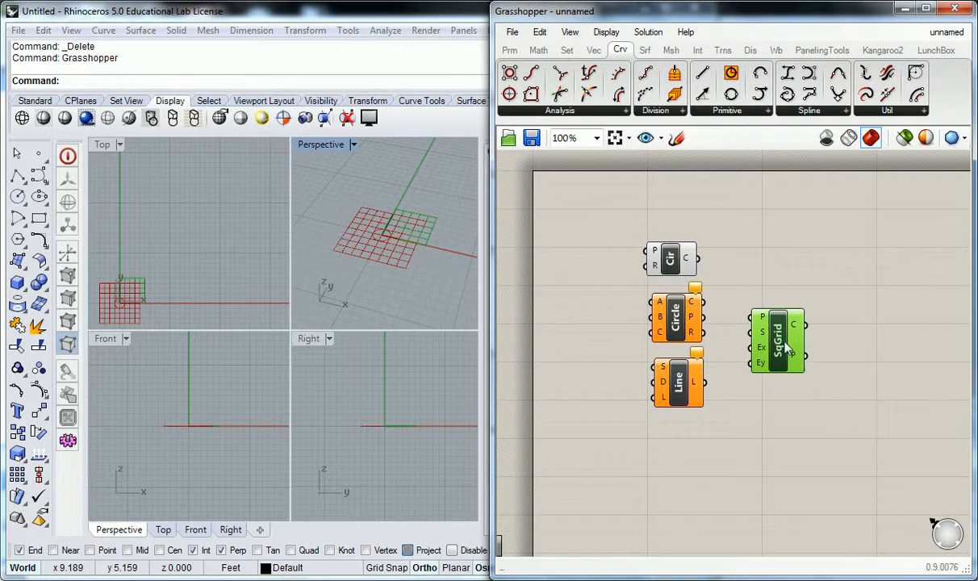
right_click(777, 336)
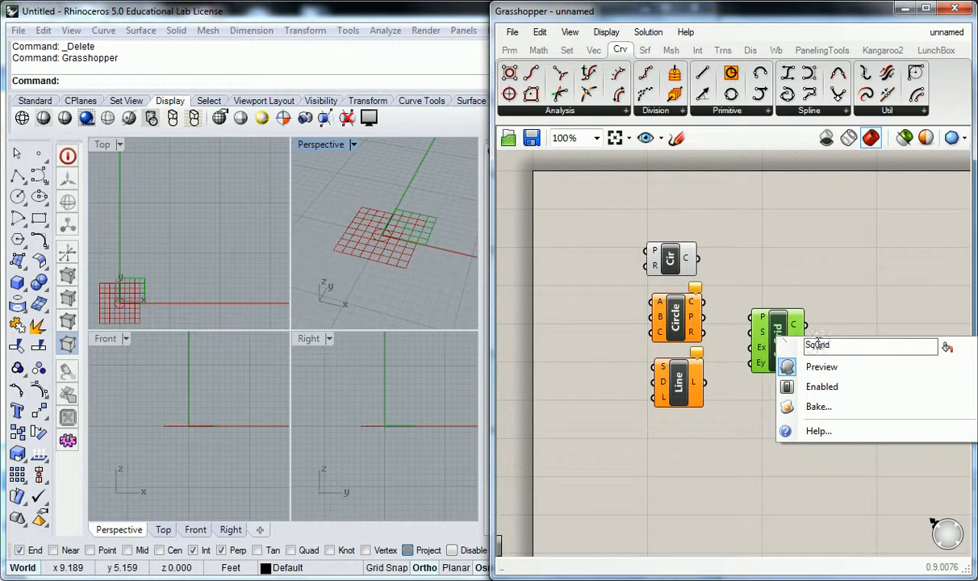
type("Square Grid")
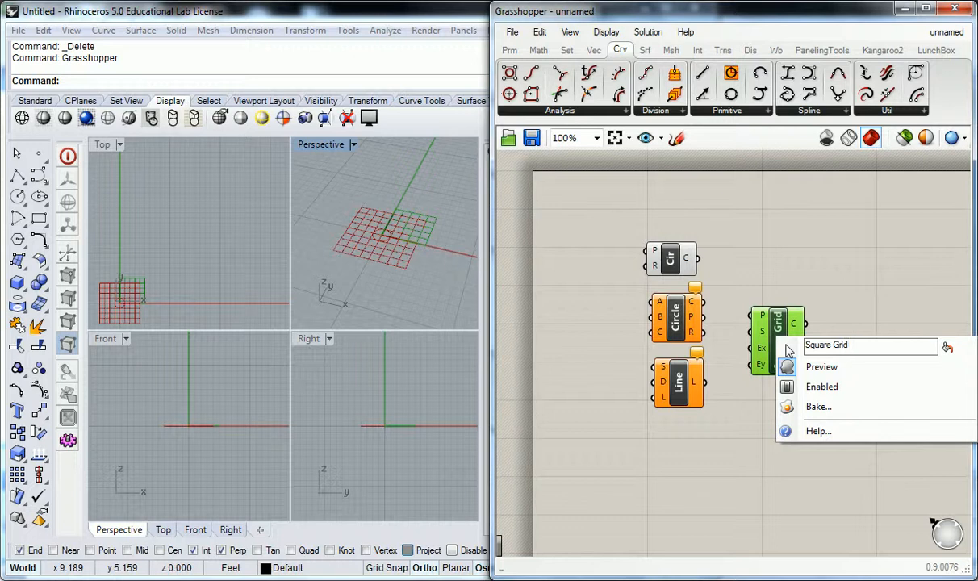
left_click(858, 325)
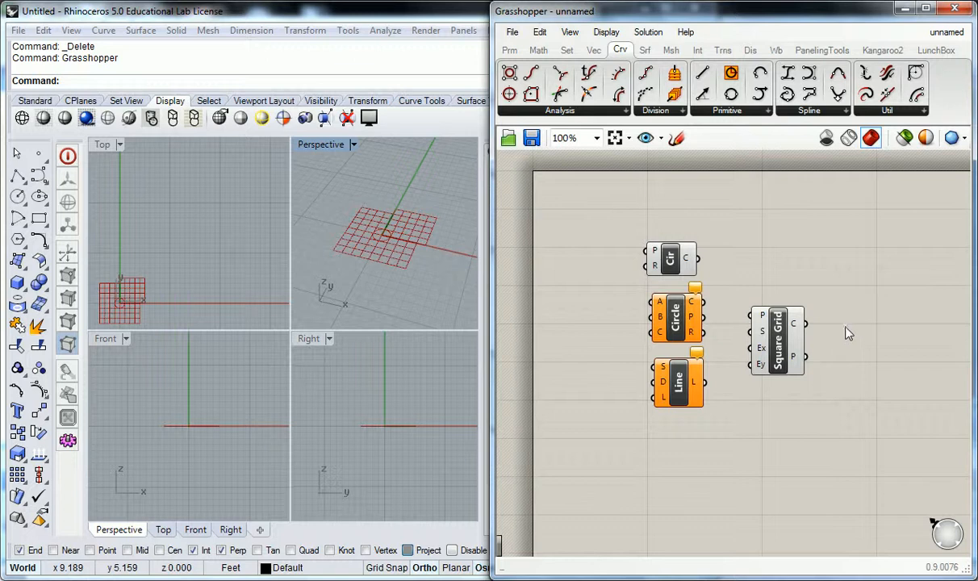
Rename the Square Grid component back to its short name SqGrid.
right_click(781, 359)
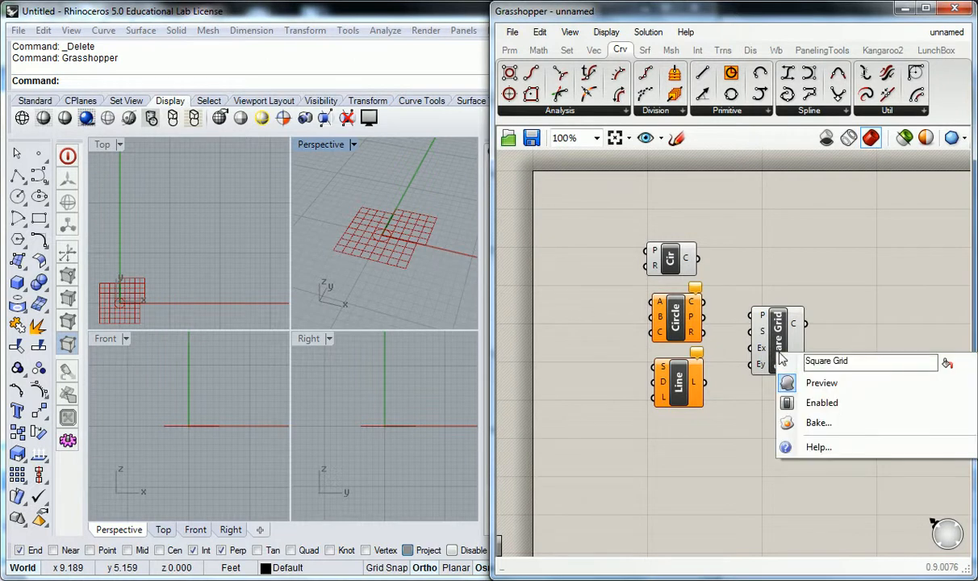
left_click_drag(837, 360, 802, 367)
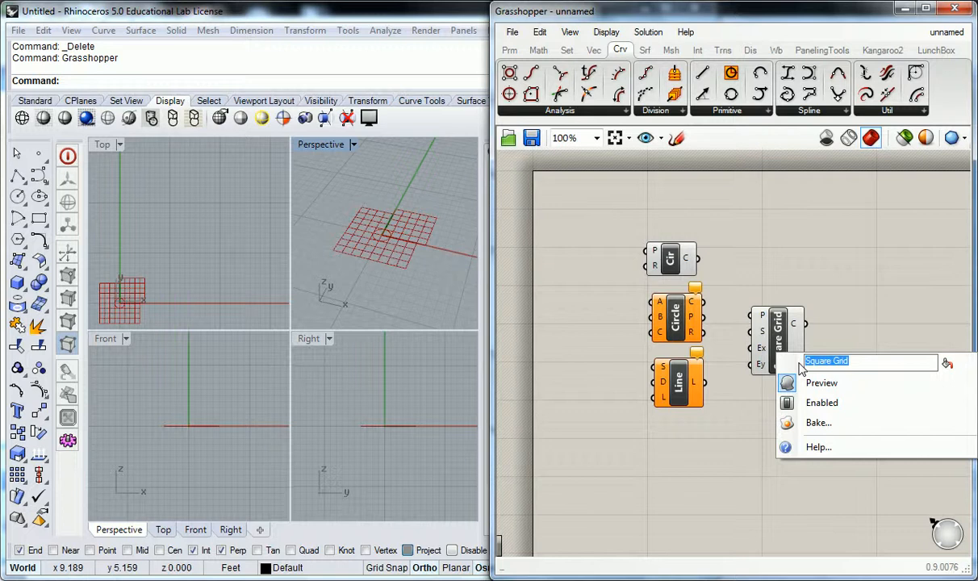
type("Sq")
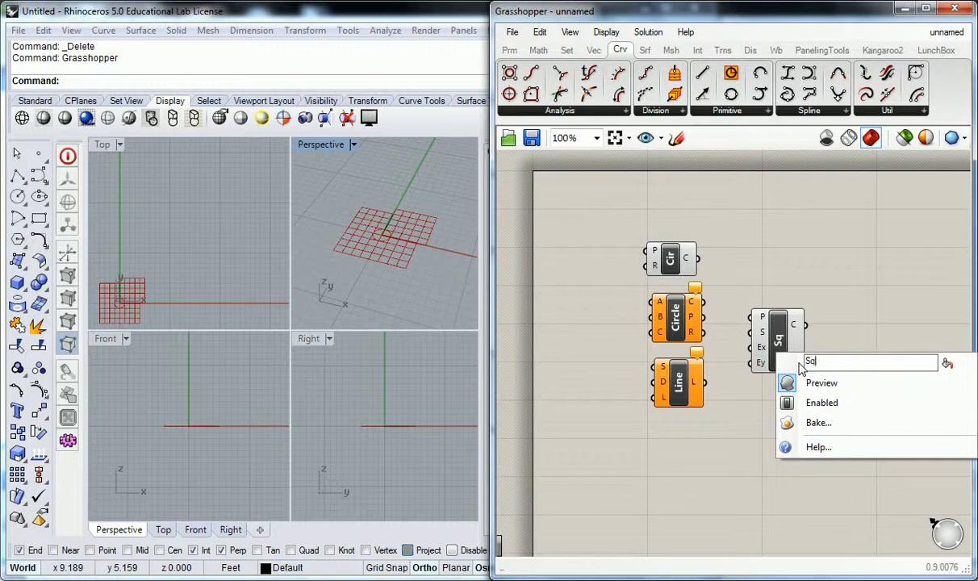
type("Grid")
key("Return")
Delete the two circle components and the Line component, and reposition SqGrid on the canvas.
left_click_drag(708, 224, 682, 408)
key("Delete")
right_click_drag(749, 258, 755, 278)
left_click_drag(762, 327, 771, 342)
left_click(782, 297)
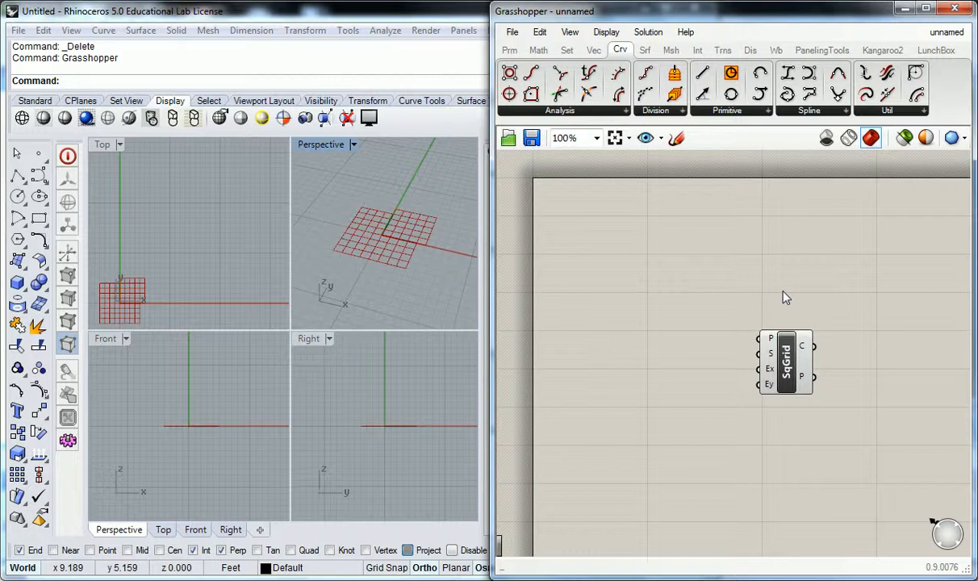
Put the SqGrid component in a group of its own.
left_click(788, 359)
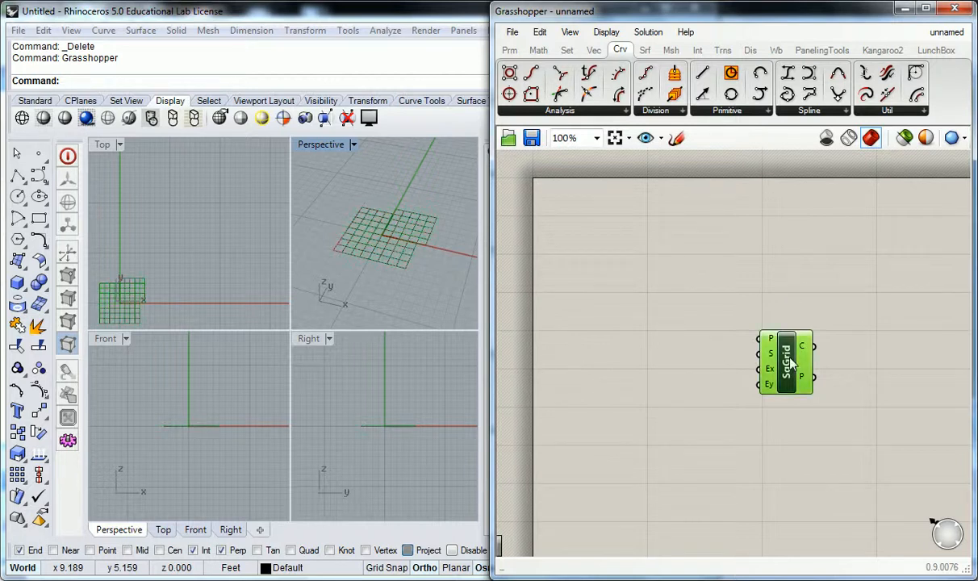
left_click(793, 303)
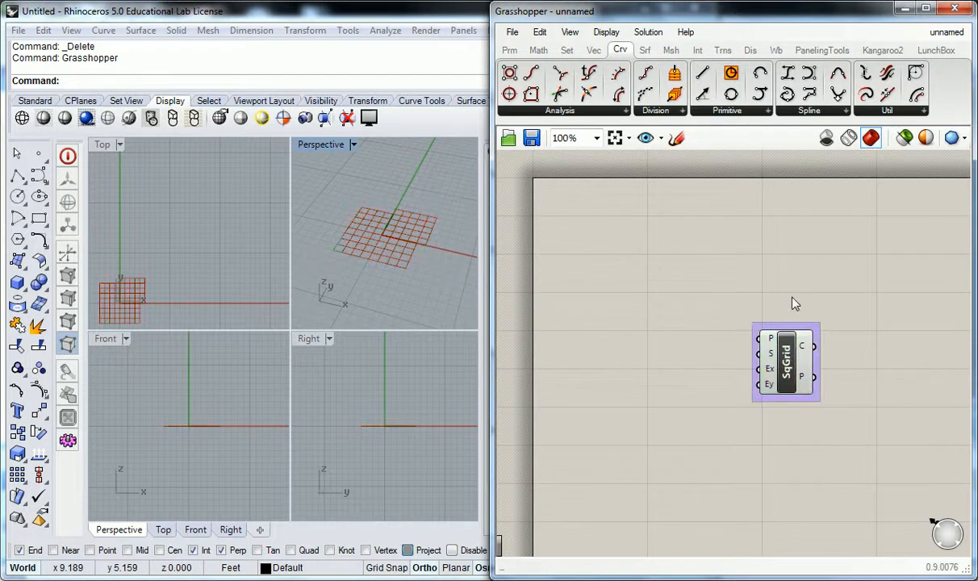
left_click(787, 352)
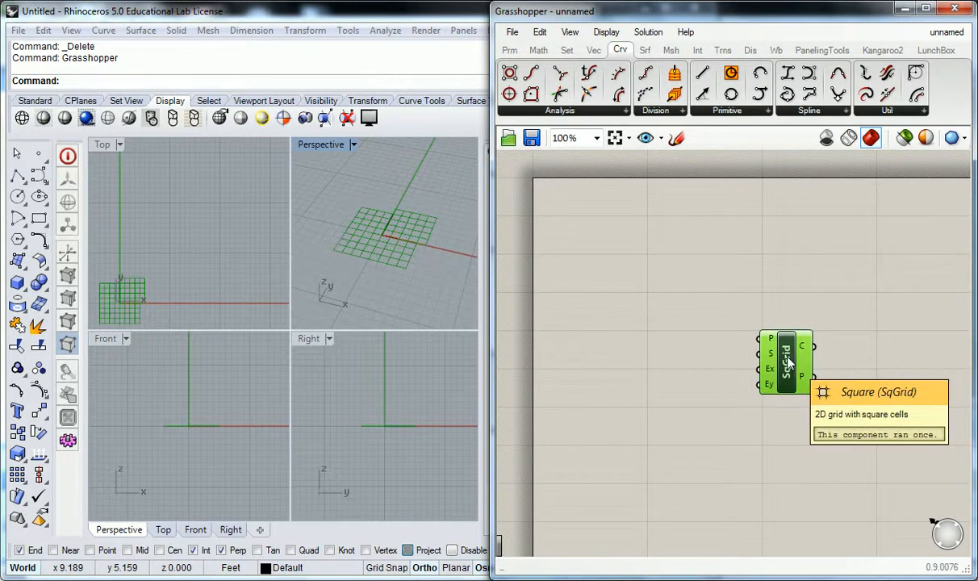
left_click(792, 289)
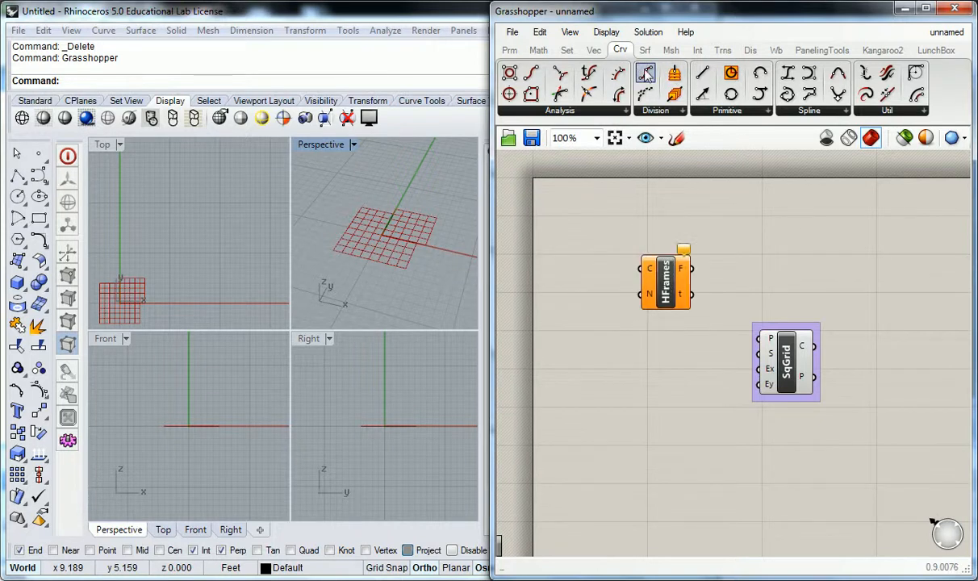
Place Divide, HFrames and PFrames components beside SqGrid and group the three together.
left_click_drag(646, 73, 592, 236)
left_click_drag(644, 94, 552, 331)
left_click_drag(697, 207, 554, 368)
key("ctrl+g")
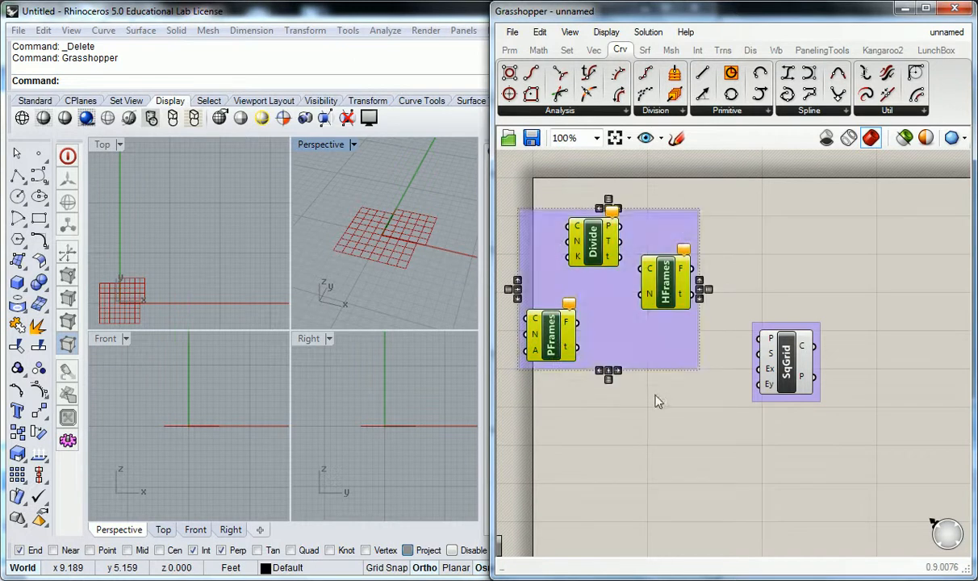
Move the group of Divide, HFrames and PFrames lower on the canvas as one unit.
left_click(635, 375)
left_click_drag(647, 341, 668, 427)
left_click(702, 242)
left_click_drag(690, 319, 686, 349)
Delete the group around Divide, HFrames and PFrames, and then the three components themselves.
left_click(735, 209)
left_click(696, 240)
left_click(664, 266)
left_click(678, 339)
key("Delete")
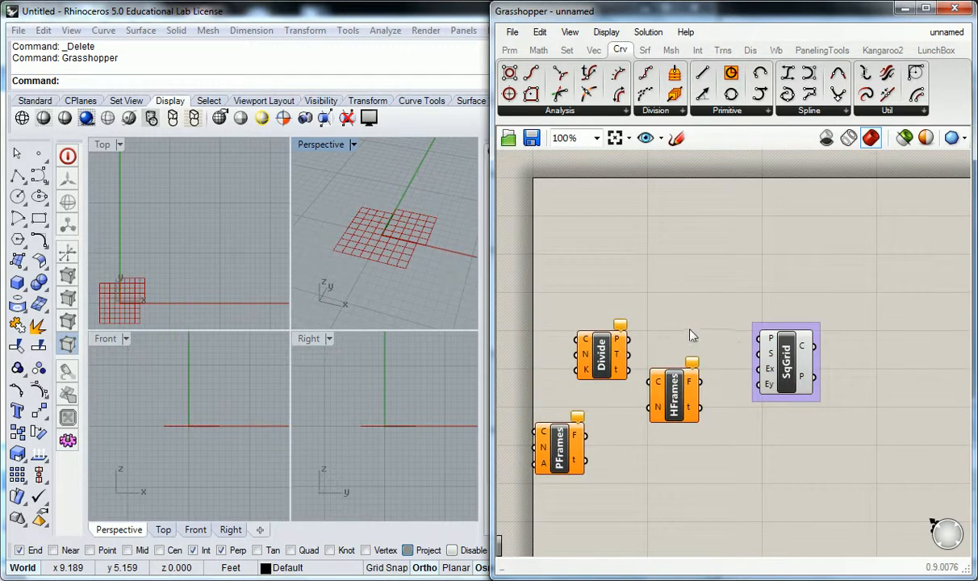
left_click_drag(648, 281, 545, 486)
key("Delete")
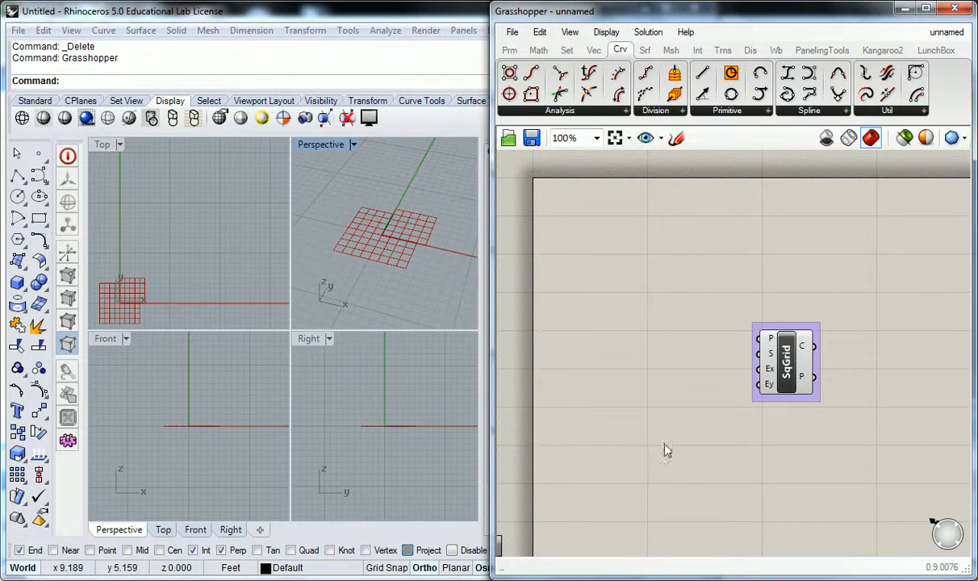
Label the group around SqGrid with its component location, "Vec > Grid".
scroll(792, 329, "up", 2)
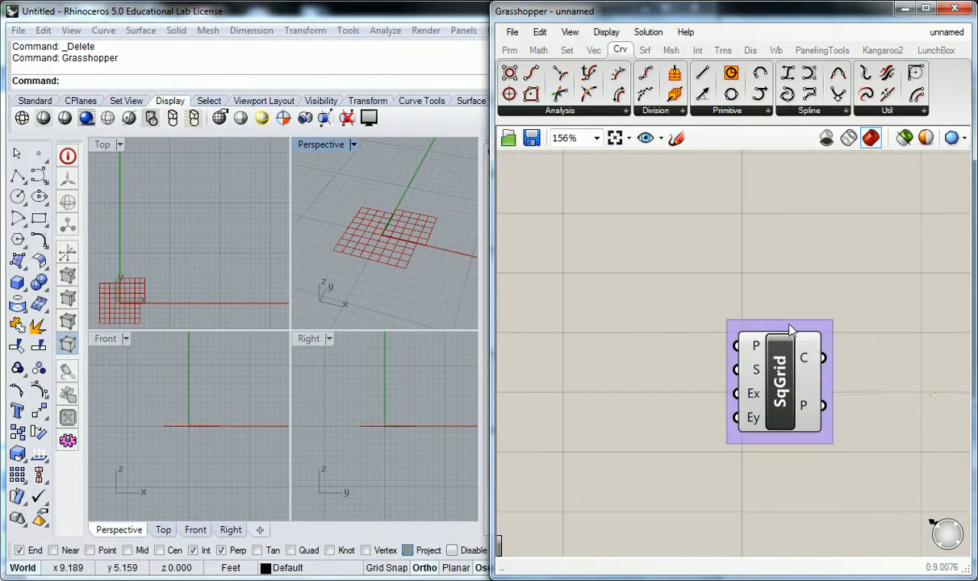
right_click(790, 328)
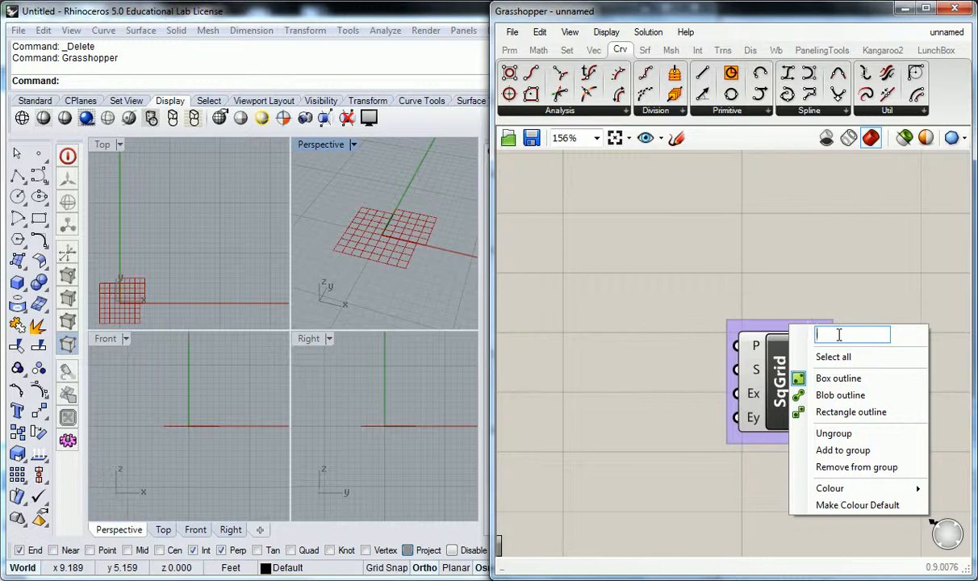
left_click(756, 258)
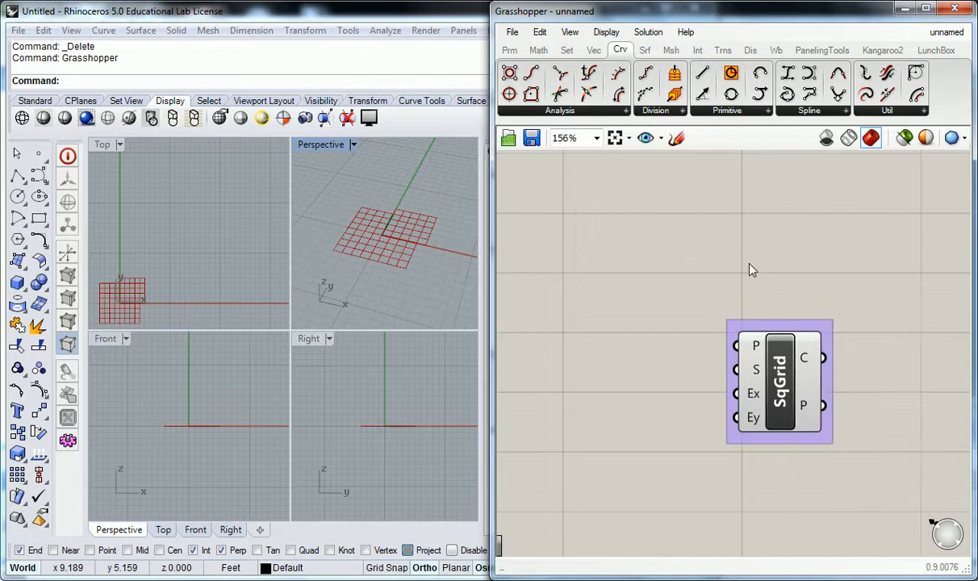
left_click(592, 50)
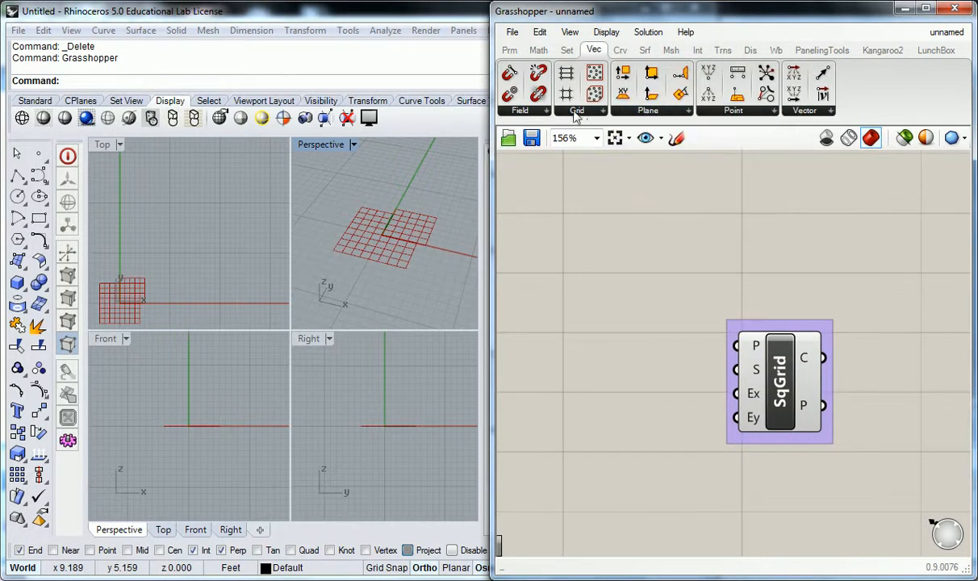
right_click(781, 325)
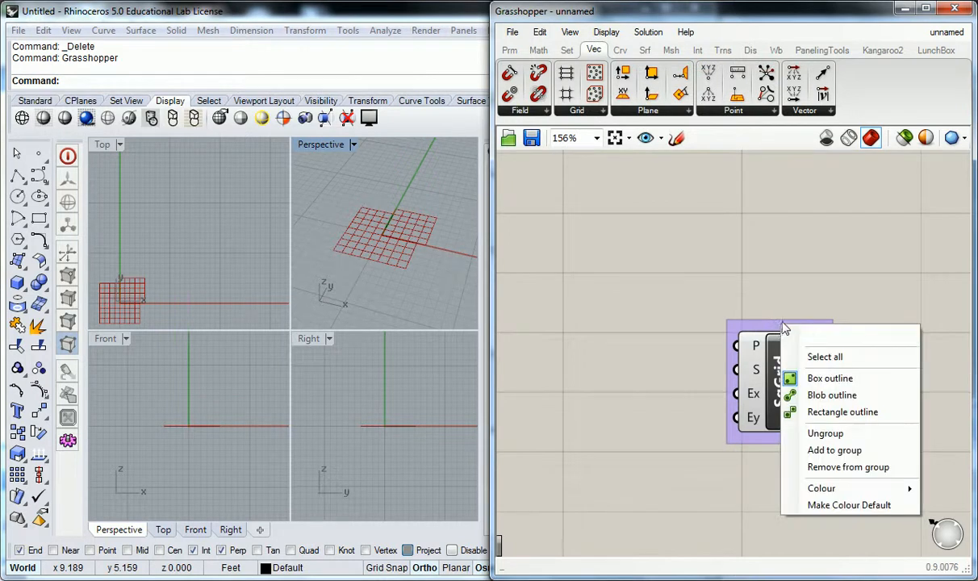
type("Vec")
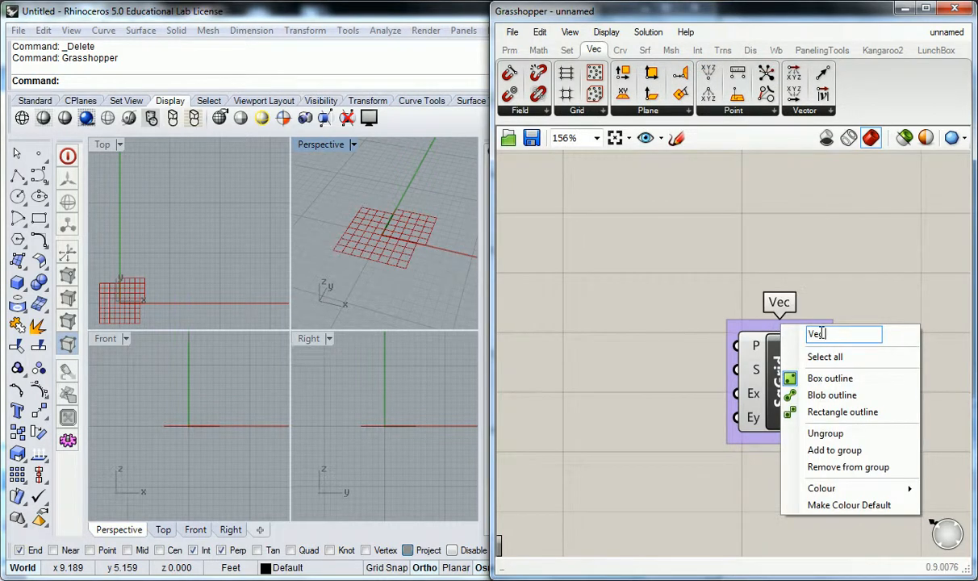
type(" > Grid")
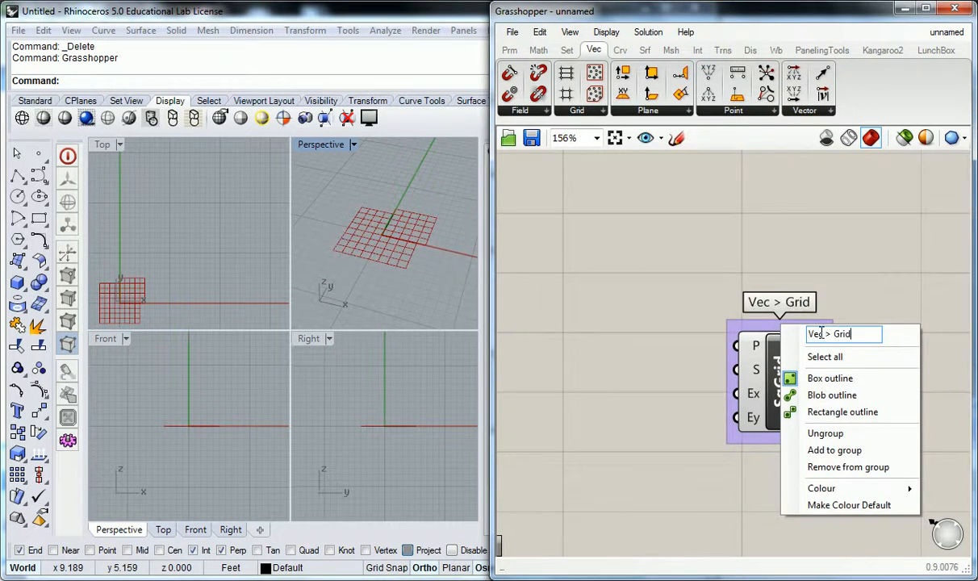
key("Return")
Reposition the labelled SqGrid group on the canvas and leave it deselected.
scroll(799, 218, "down", 2)
right_click_drag(807, 233, 755, 237)
left_click_drag(733, 330, 776, 327)
left_click(767, 213)
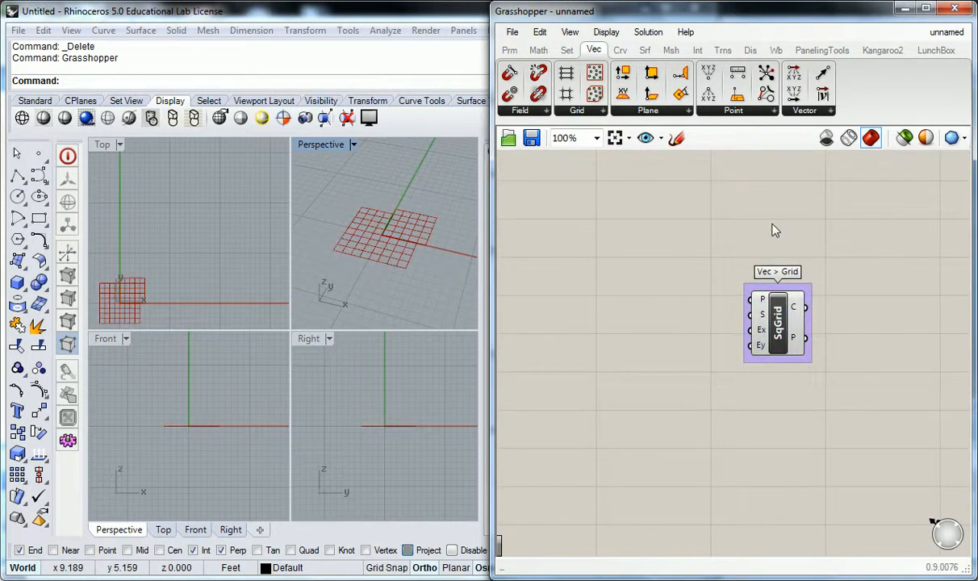